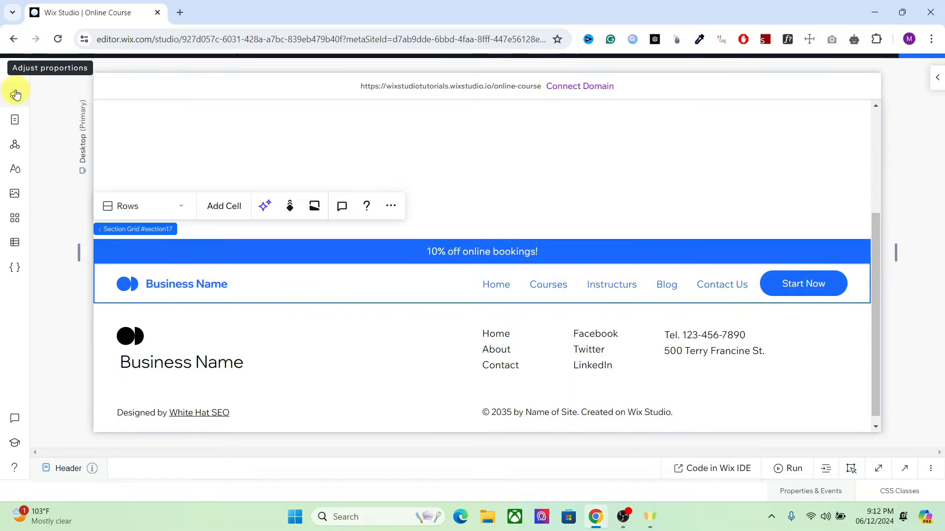
Try to set the blue header section, #section17, as a global header from the page's layers
left_click(18, 101)
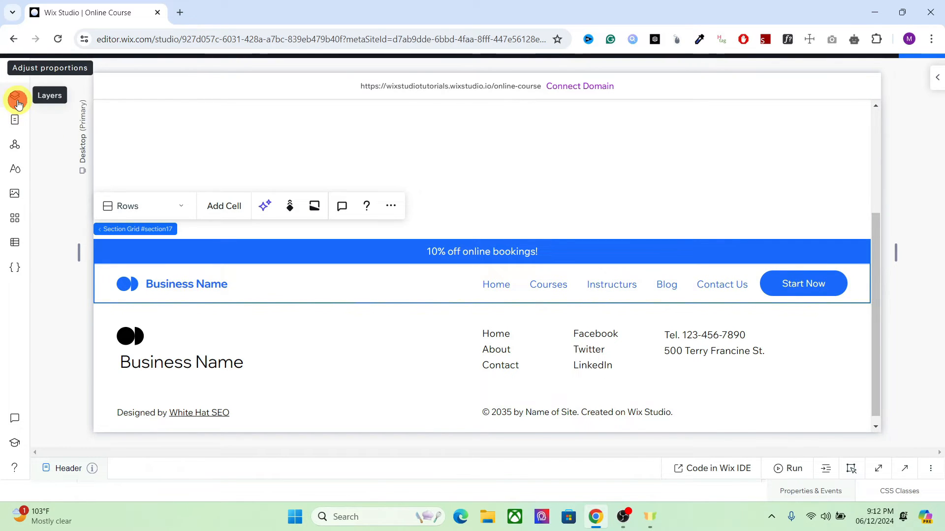
right_click(109, 182)
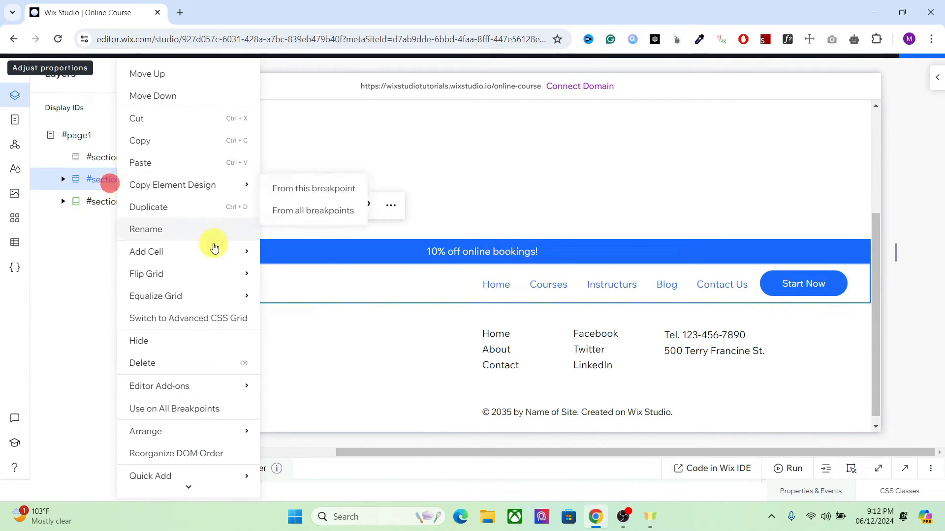
mouse_move(187, 488)
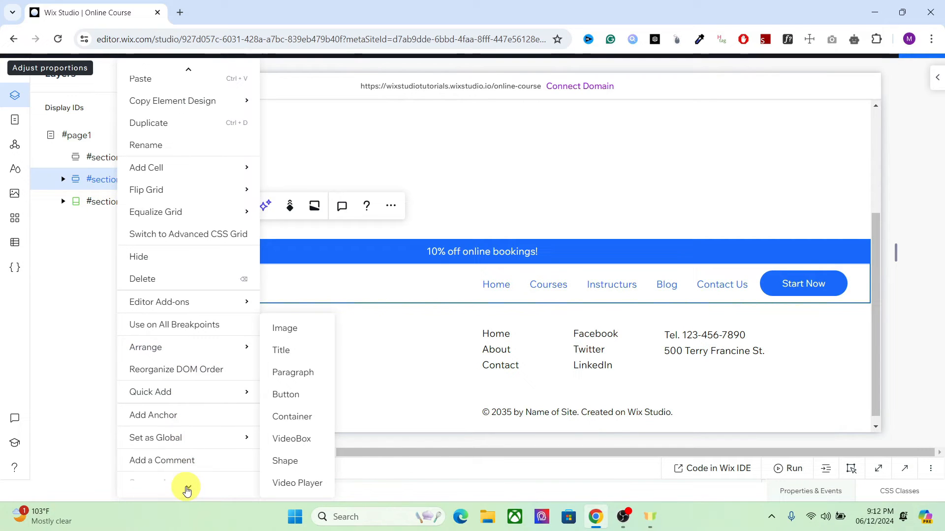
mouse_move(165, 440)
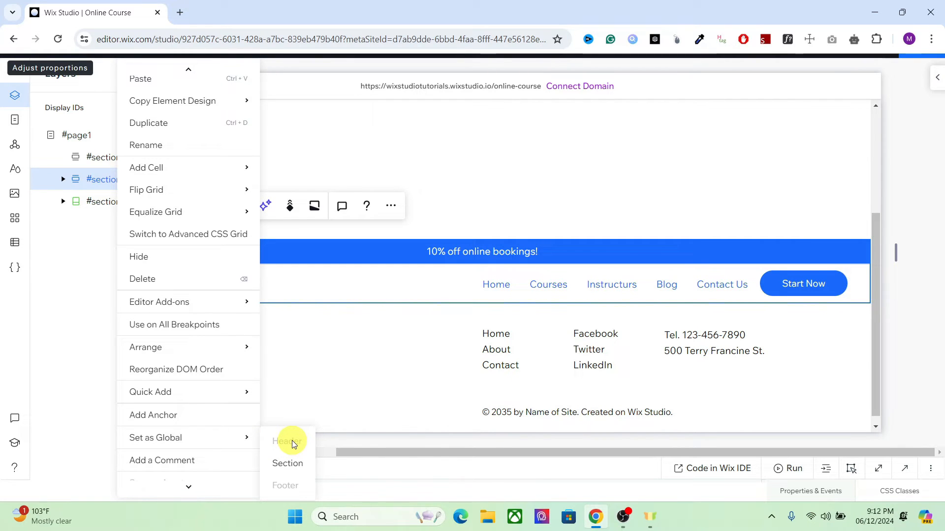
left_click(84, 252)
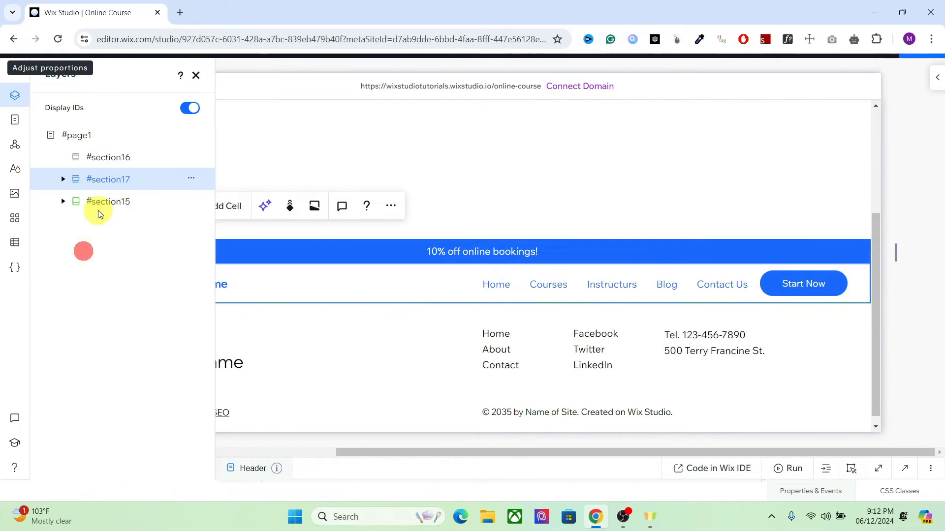
Move #section17 above #section16 in the layer order and set it as a global header
left_click_drag(100, 183, 101, 156)
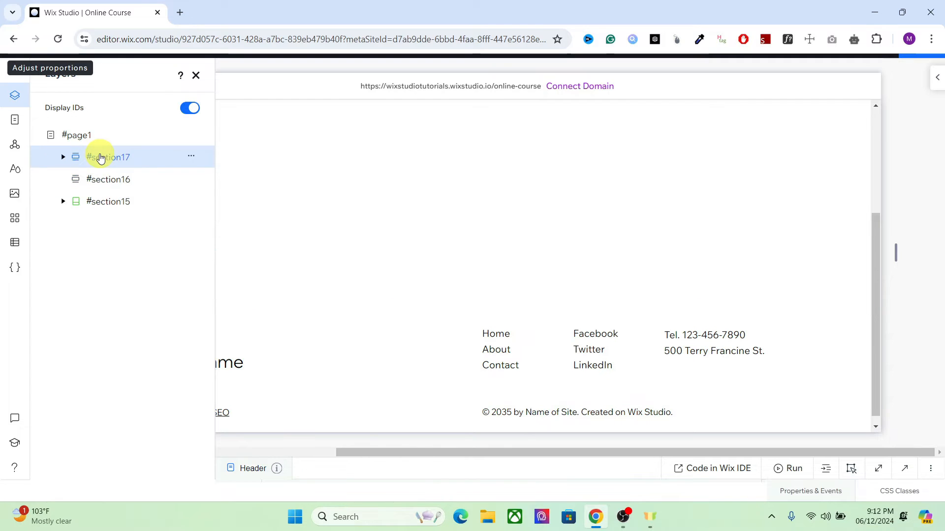
right_click(123, 158)
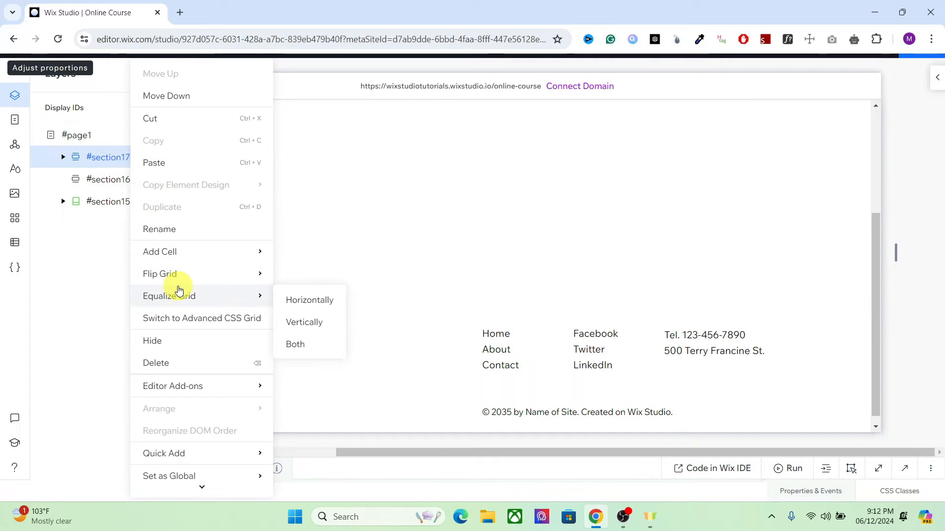
scroll(197, 493, "down", 1)
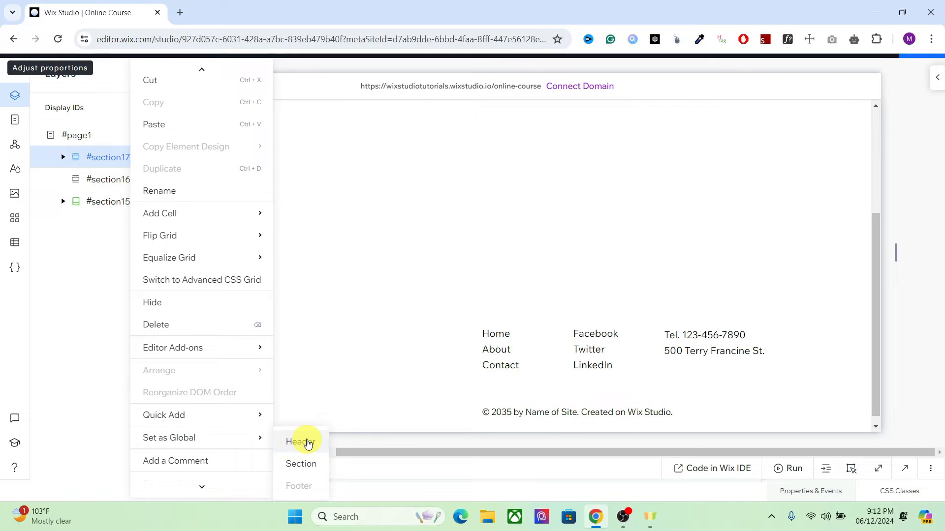
left_click(306, 442)
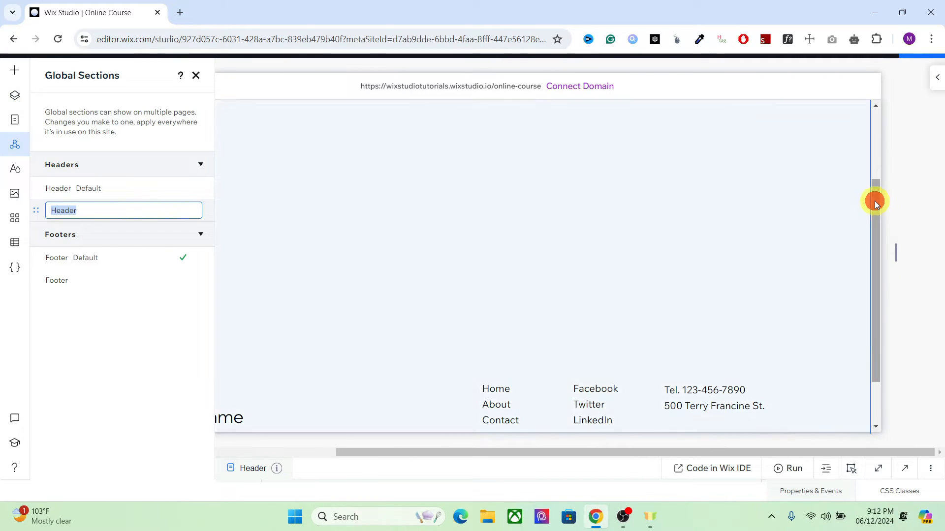
left_click(875, 201)
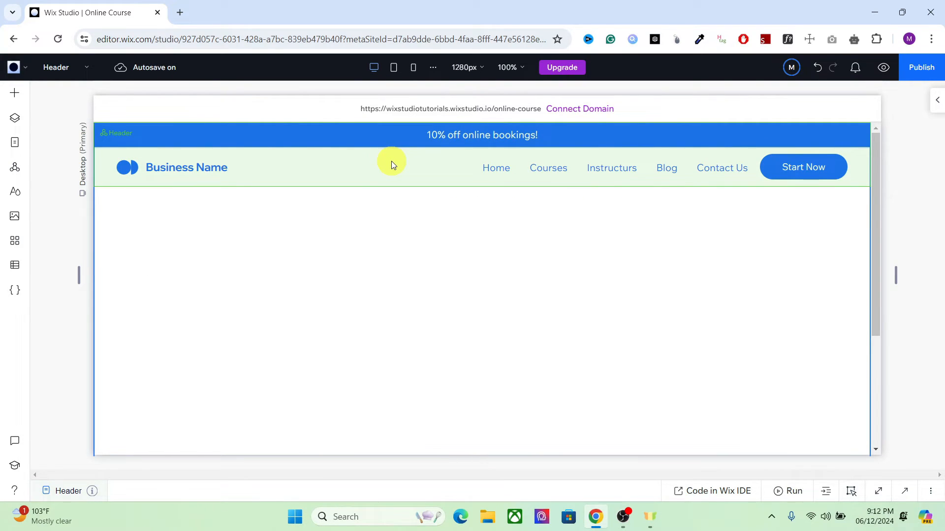
Add the default global header to the Visitor Page, Posts (Title), Member Page and Team (All) pages
left_click(14, 169)
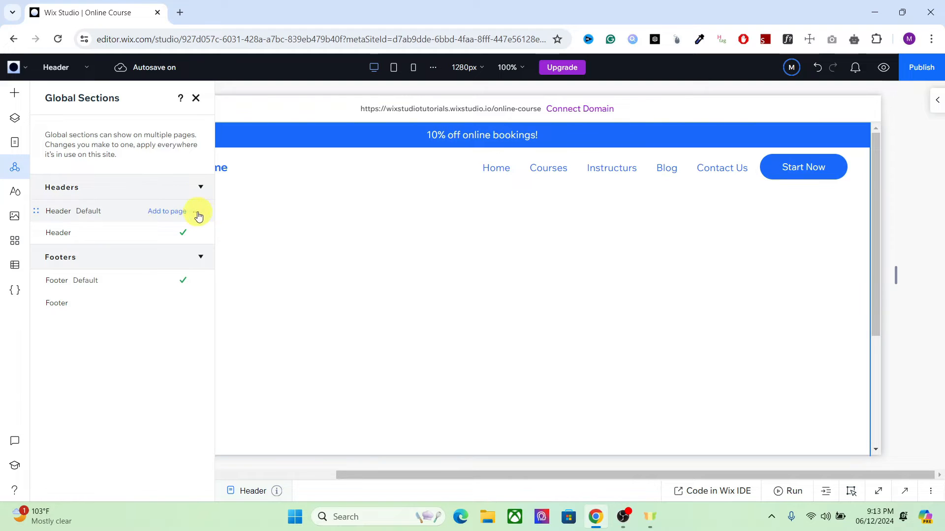
left_click(196, 215)
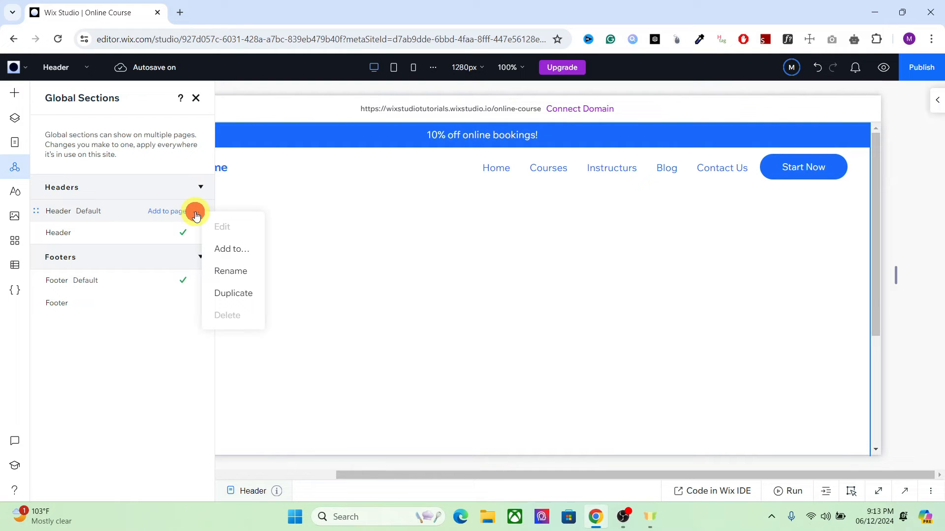
left_click(232, 249)
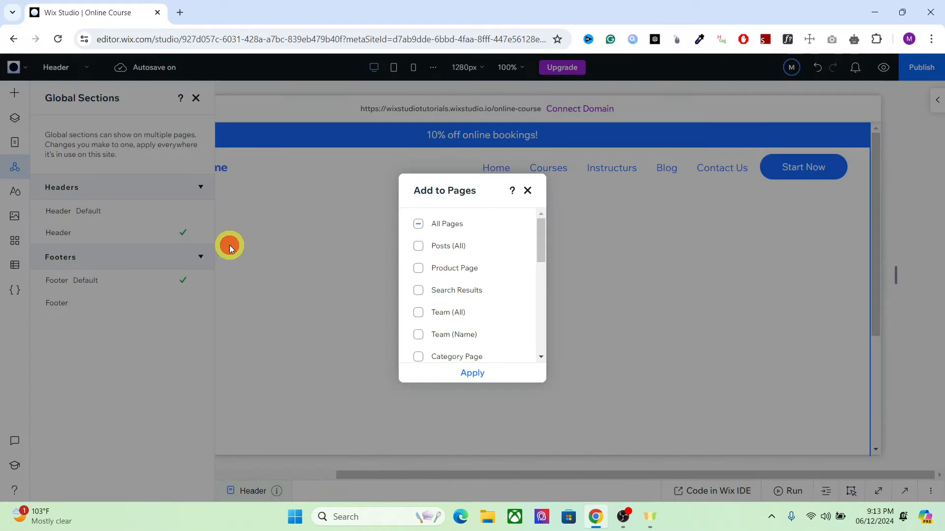
left_click_drag(536, 237, 541, 215)
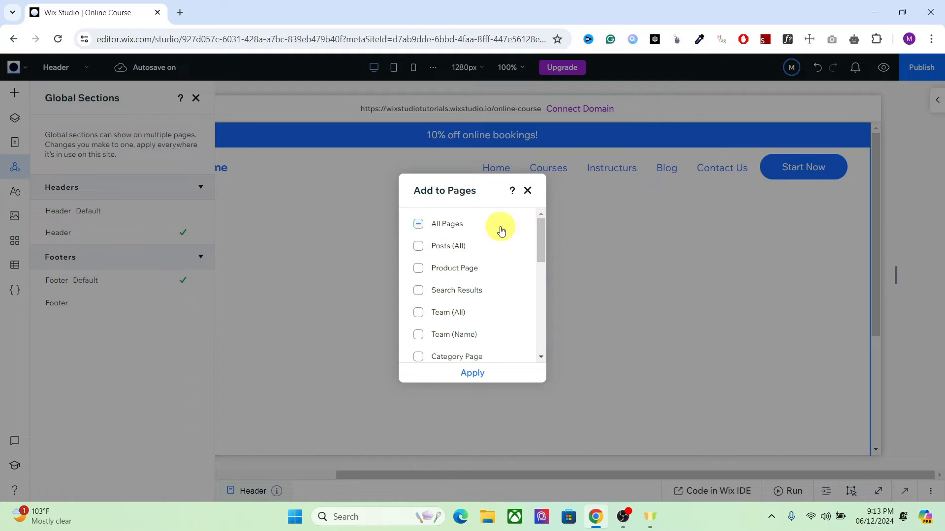
left_click_drag(539, 261, 548, 318)
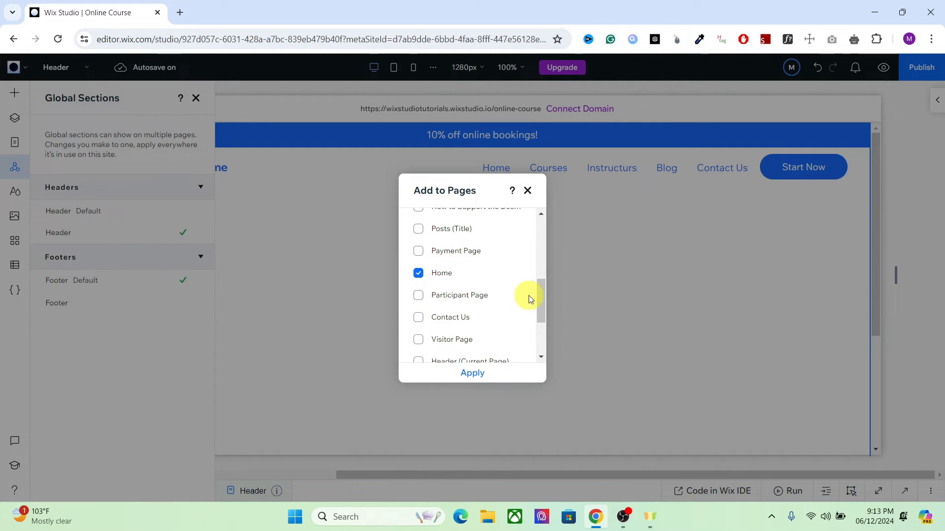
mouse_move(538, 299)
left_mouse_down()
mouse_move(539, 337)
mouse_move(541, 303)
left_mouse_up()
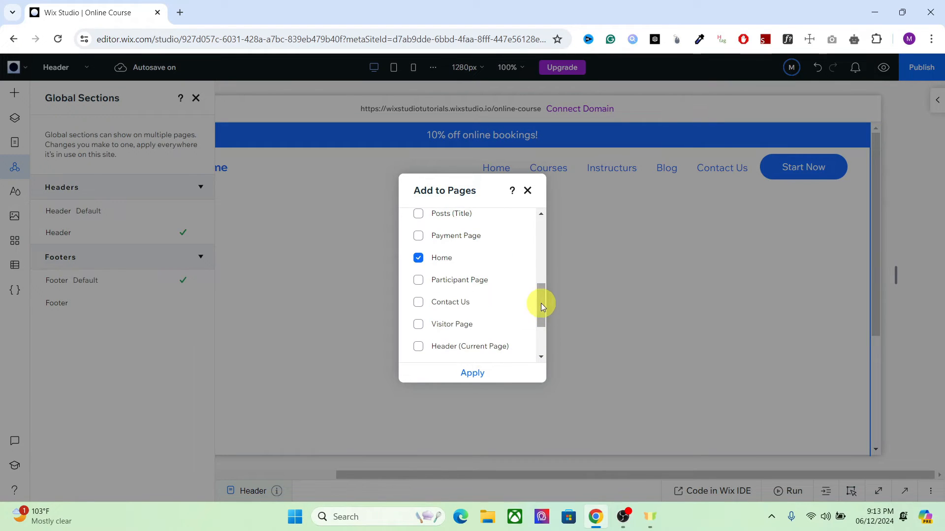
left_click(422, 324)
left_click_drag(539, 300, 543, 282)
left_click(424, 274)
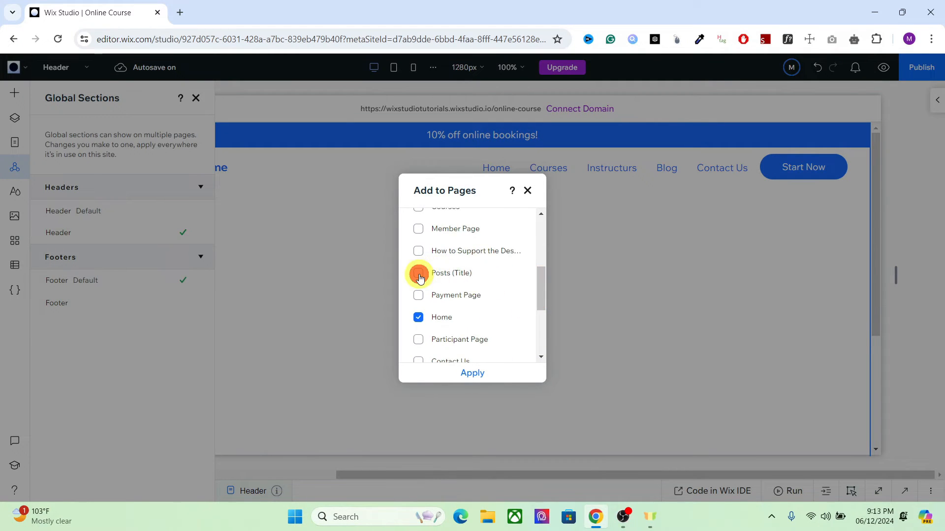
left_click(418, 230)
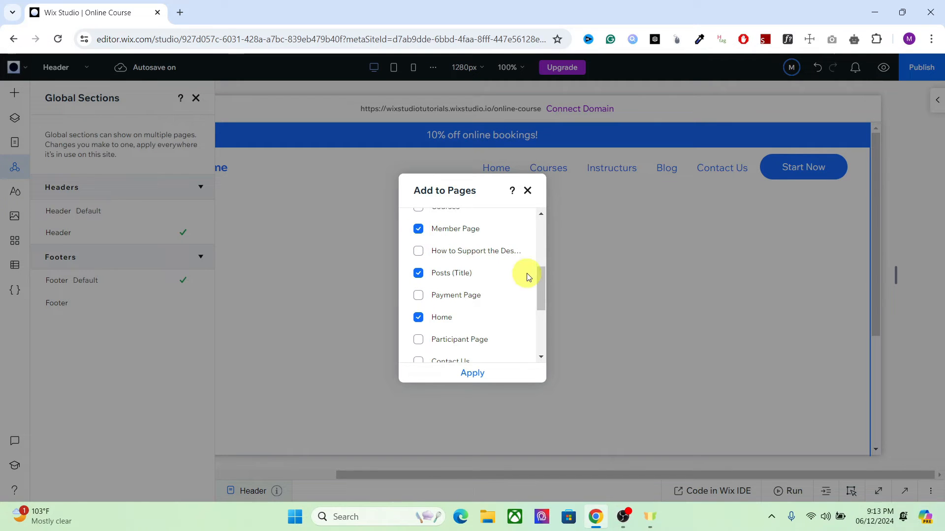
left_click_drag(539, 278, 543, 250)
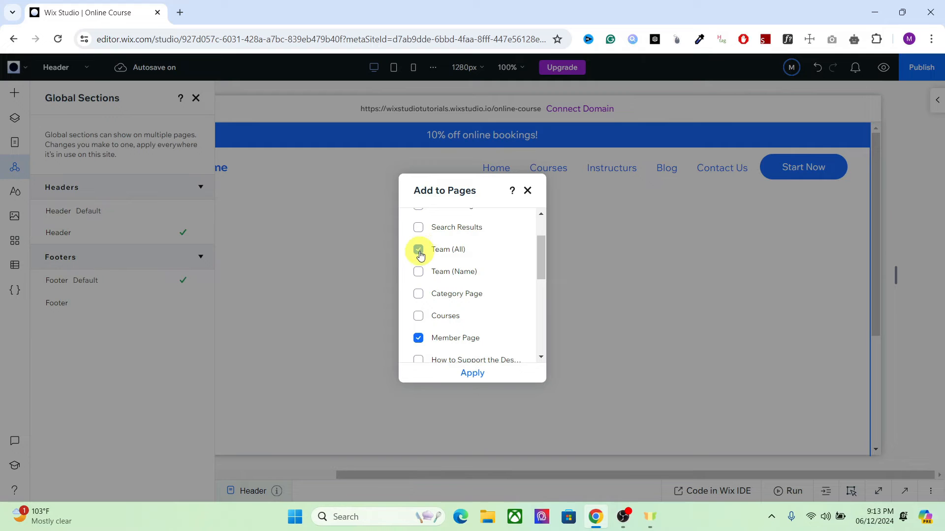
left_click(464, 374)
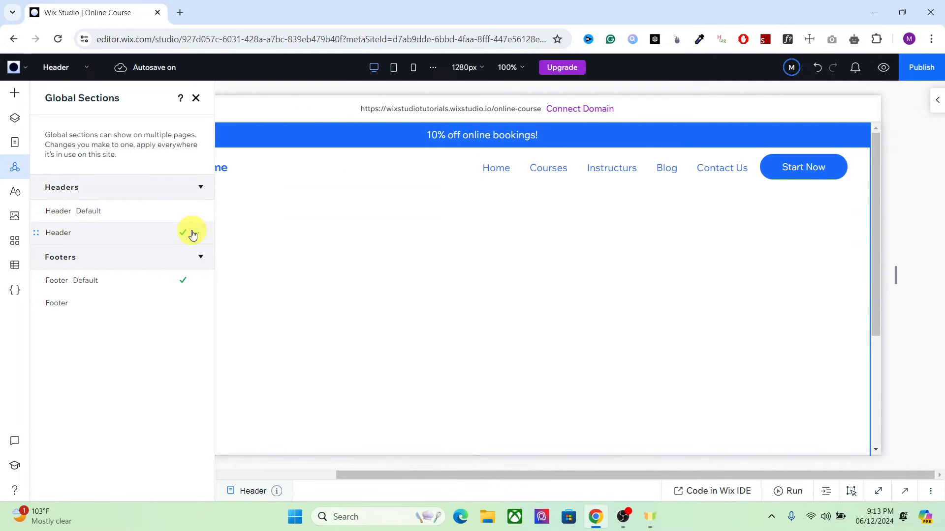
Remove the non-default global header from the Header (Current Page) page and add it to the Blog page
left_click(195, 233)
left_click(251, 267)
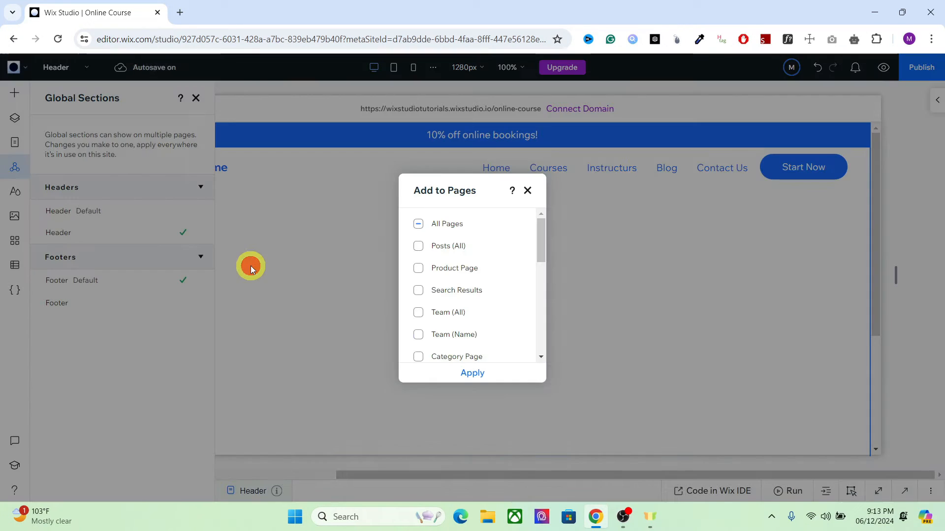
left_click_drag(540, 241, 536, 332)
left_click(418, 268)
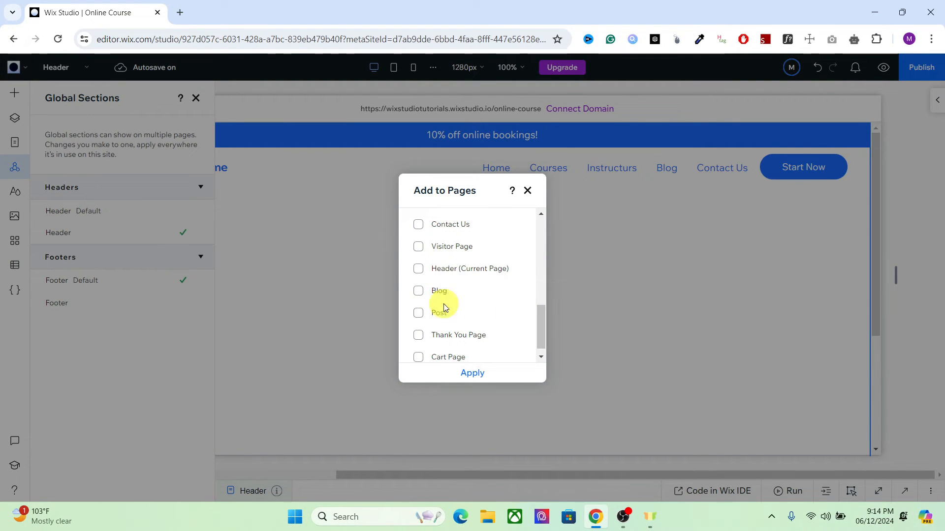
left_click(419, 292)
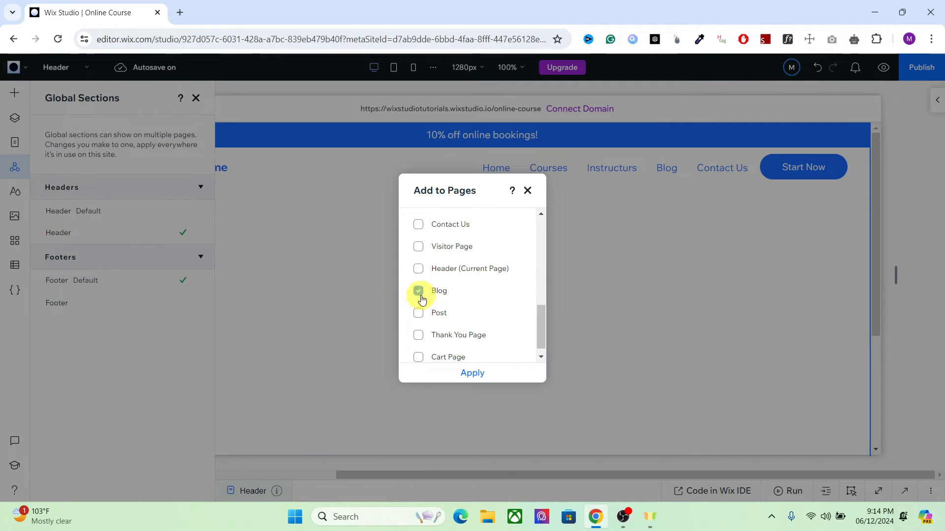
left_click(466, 373)
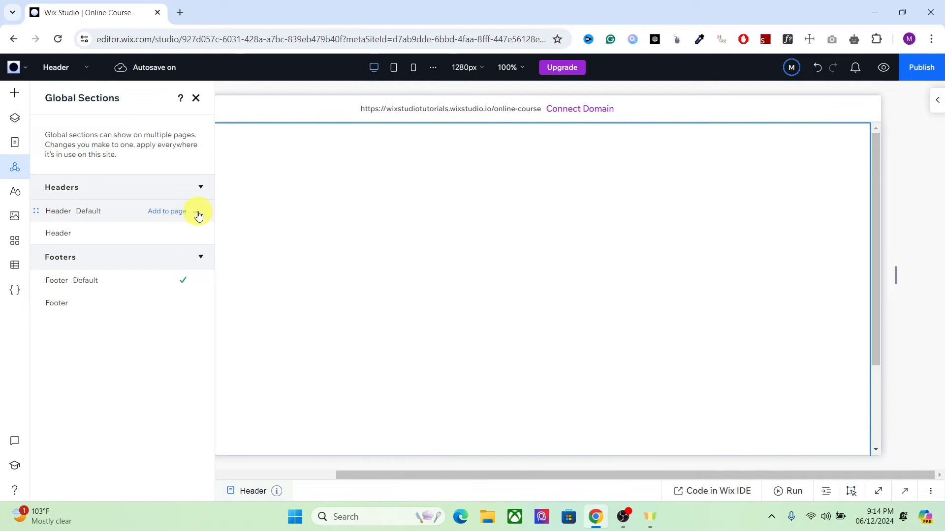
Add the default global header to the Header (Current Page) page
left_click(199, 215)
left_click(237, 246)
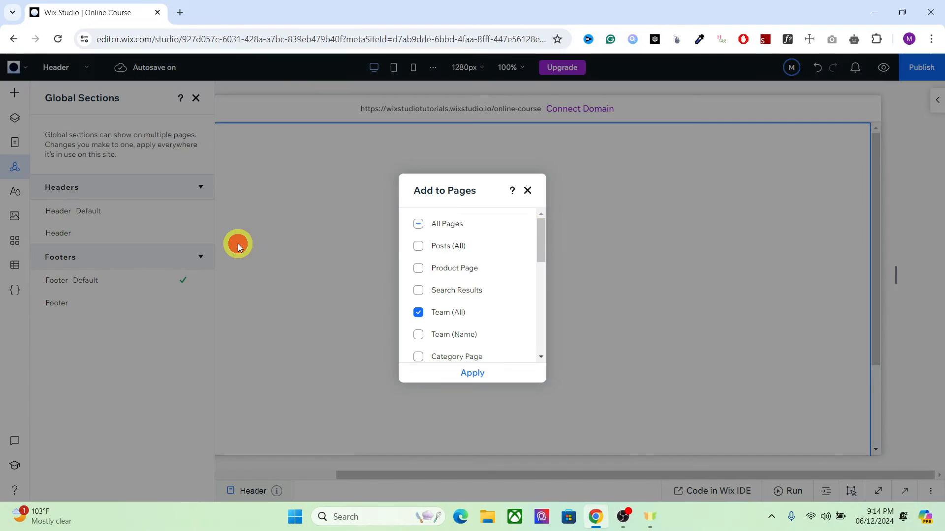
left_click_drag(541, 237, 535, 319)
left_click(418, 295)
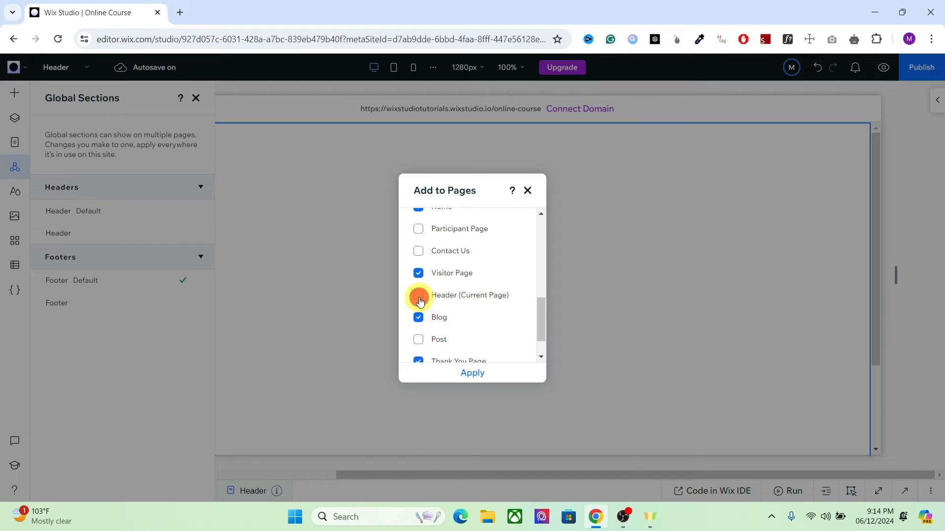
left_click(478, 376)
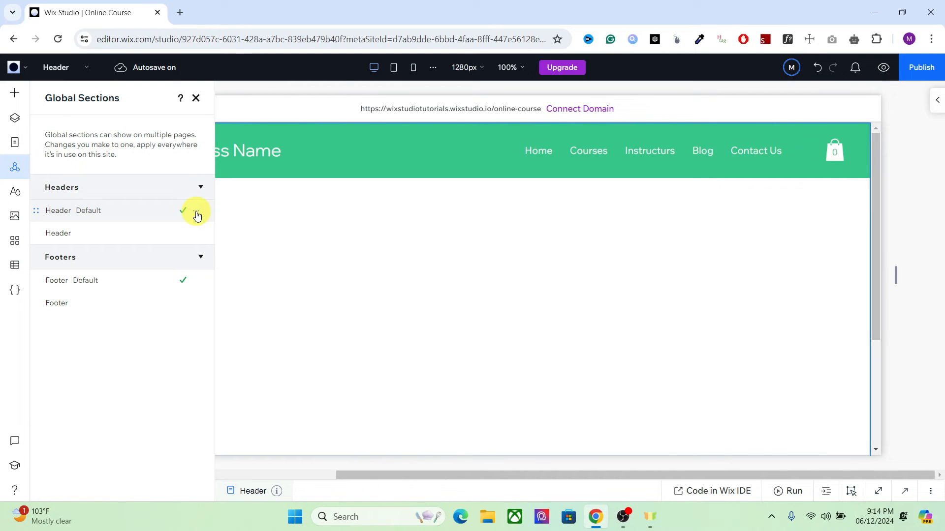
mouse_move(83, 219)
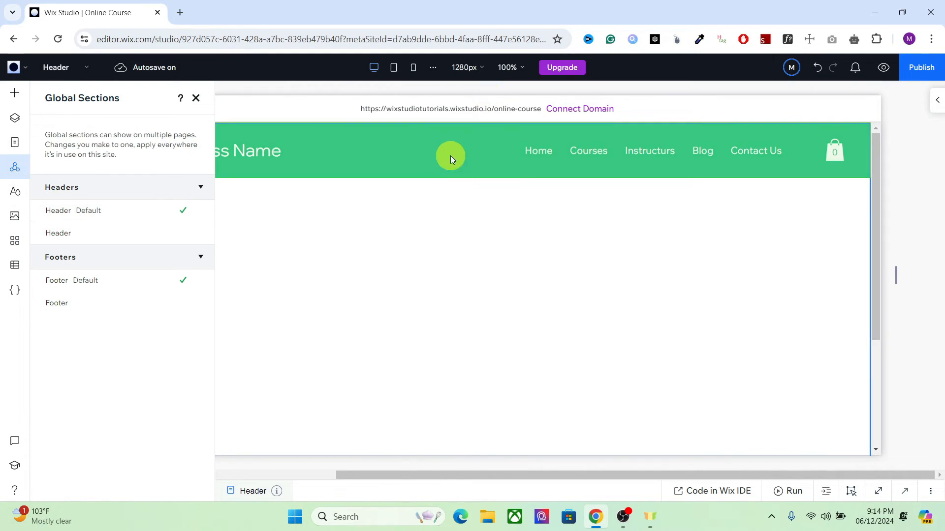
Make the second, non-default global header the site's default header
left_click(199, 236)
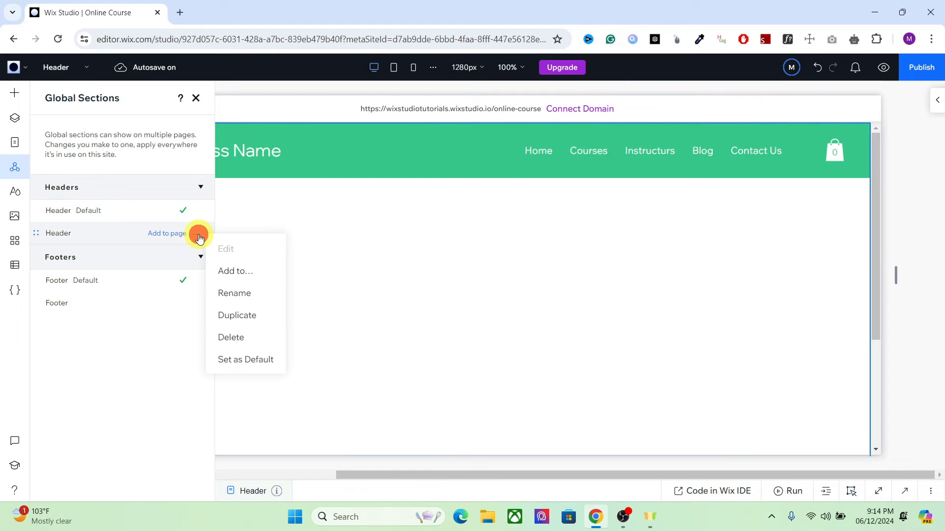
left_click(235, 362)
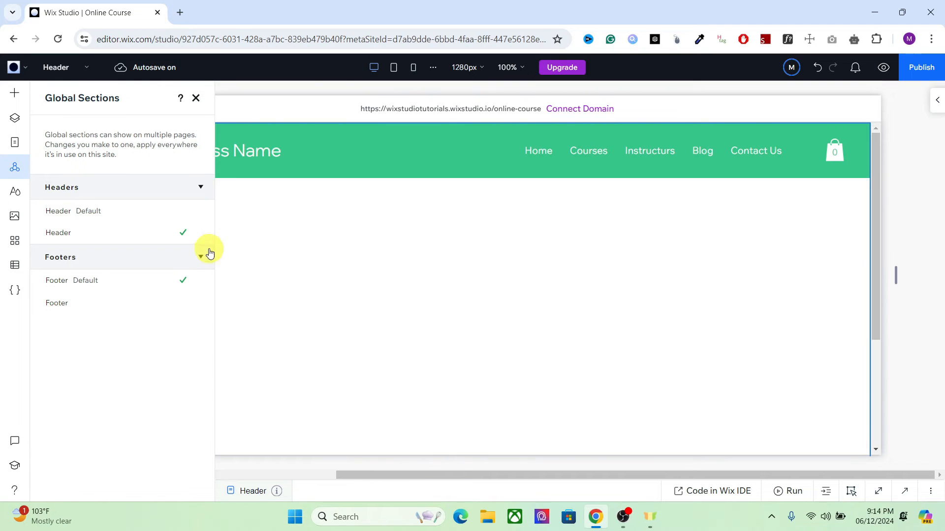
mouse_move(89, 219)
Add a new page to the site and check in the global sections which header it uses
left_click(14, 140)
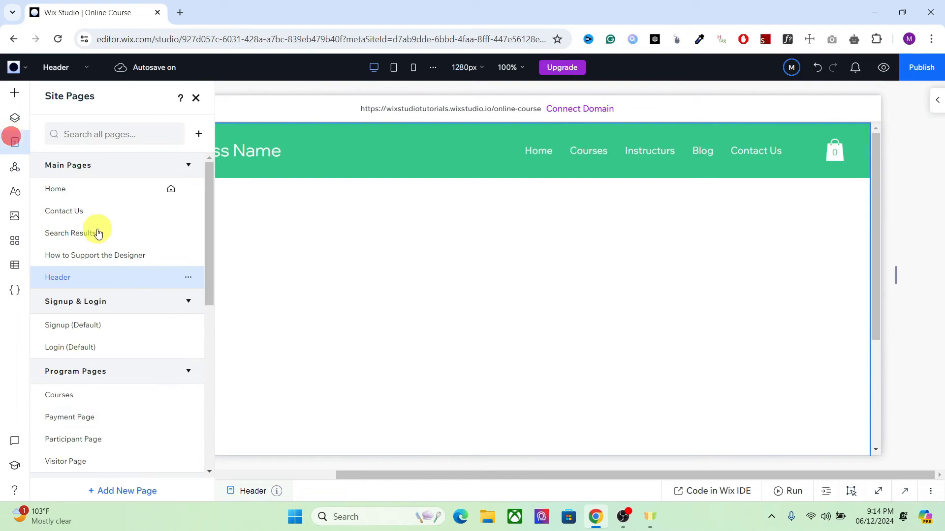
left_click(126, 491)
left_click(83, 168)
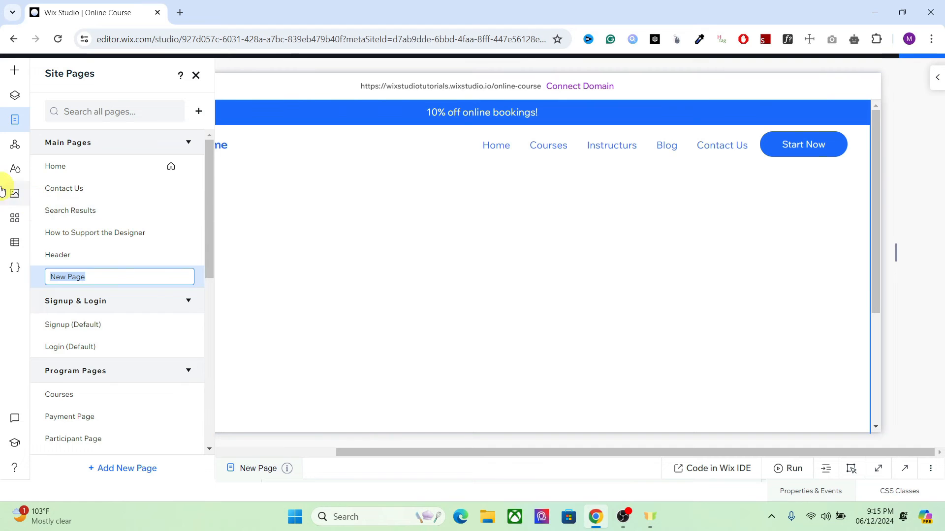
left_click(10, 142)
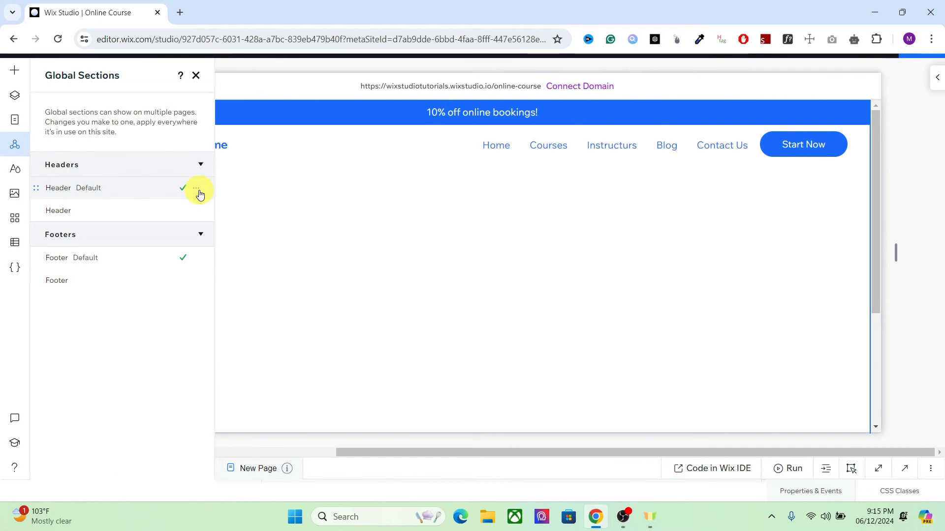
Insert the designed header section with the centred logo and business name into the new page
left_click(13, 76)
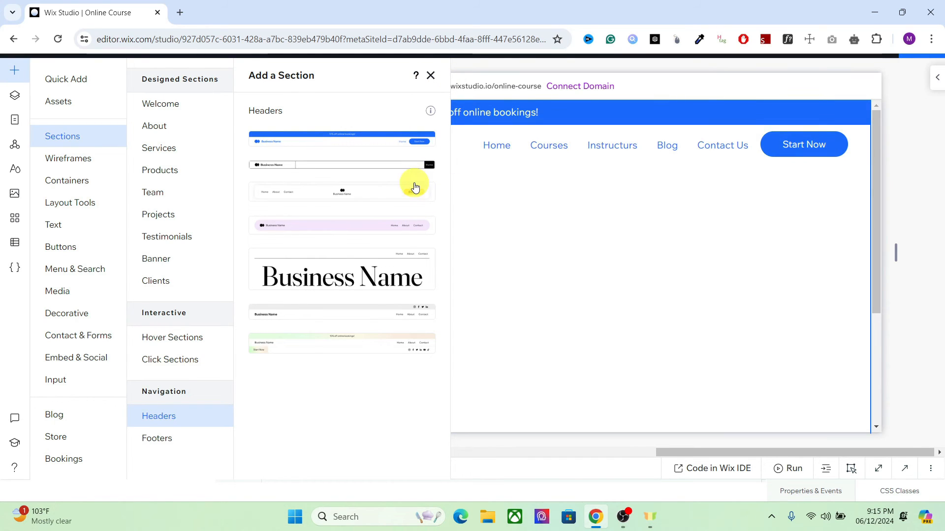
left_click(356, 195)
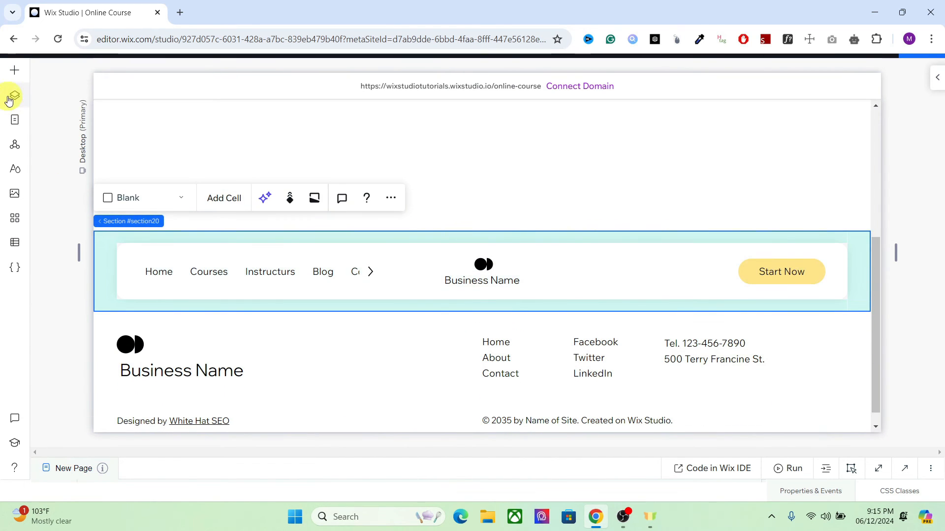
Move the inserted centred-logo section to the top of the page's layer order and set it as a global header
left_click(10, 98)
left_click_drag(115, 202, 106, 149)
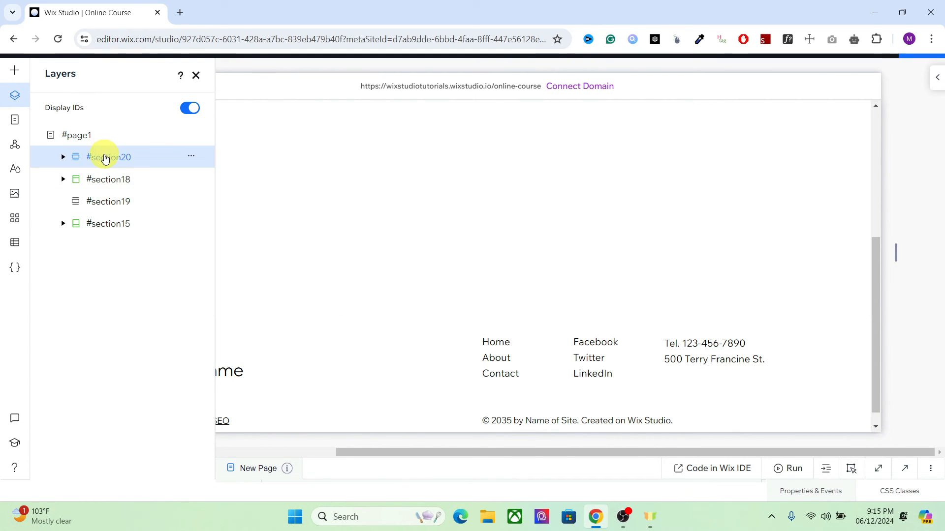
right_click(105, 157)
mouse_move(194, 433)
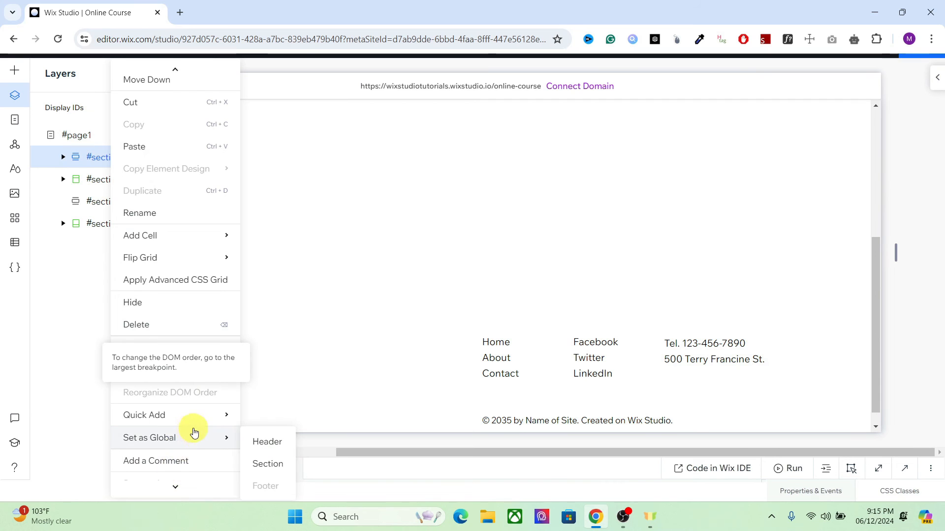
left_click(260, 442)
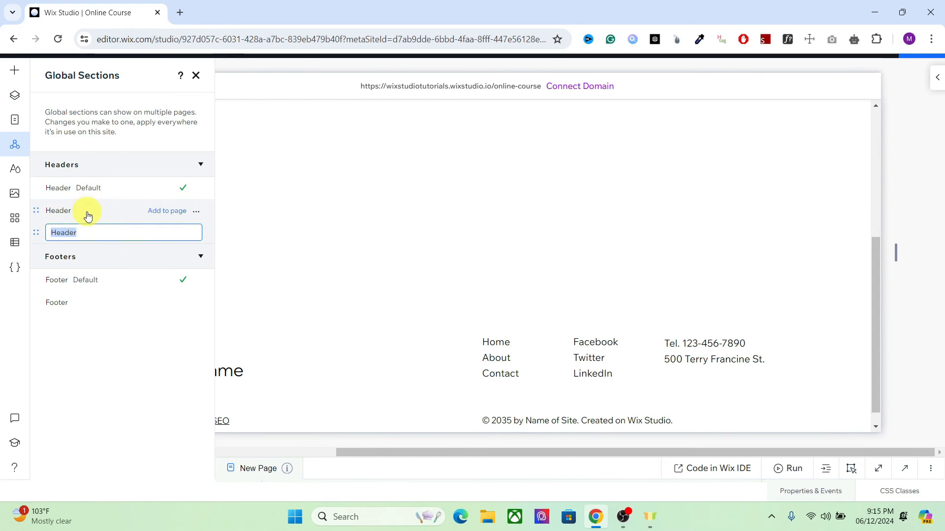
Remove the default header with the online bookings banner (#section18) from the new page
left_click(17, 117)
left_click(15, 96)
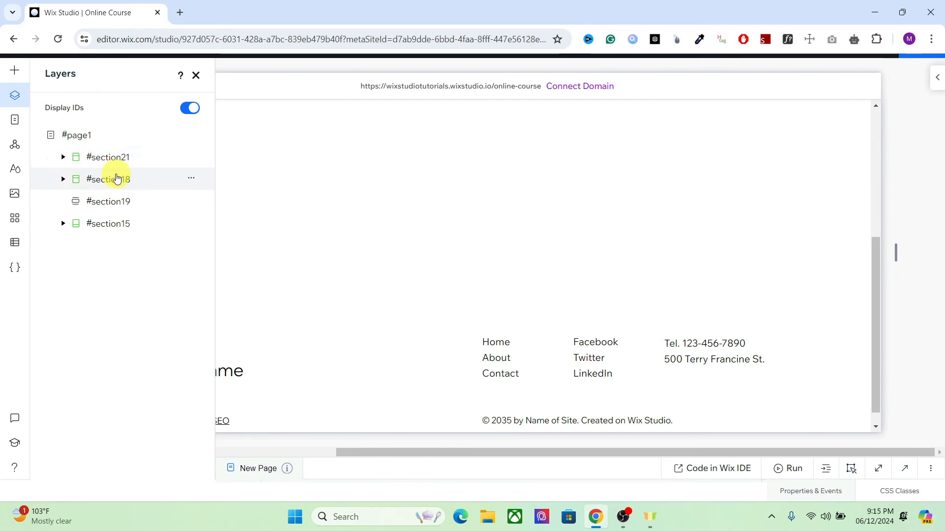
mouse_move(392, 196)
left_click(874, 184)
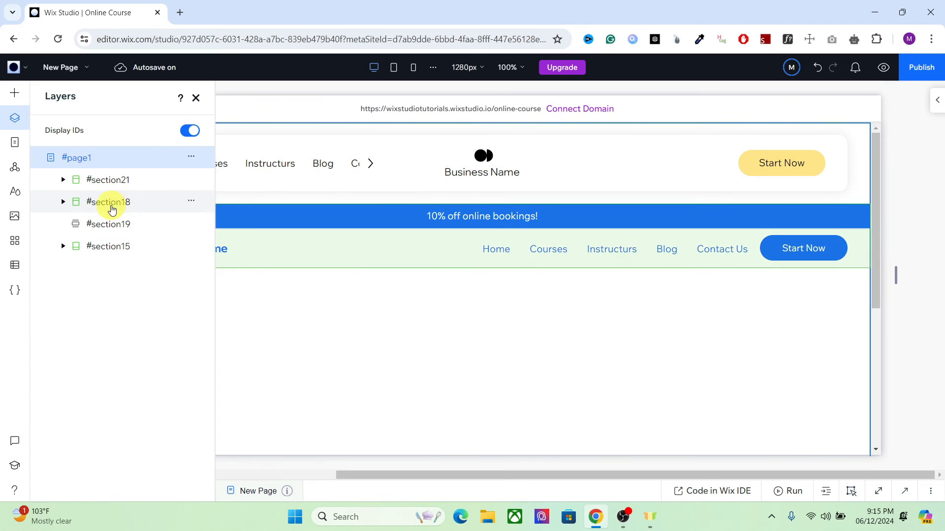
left_click(190, 199)
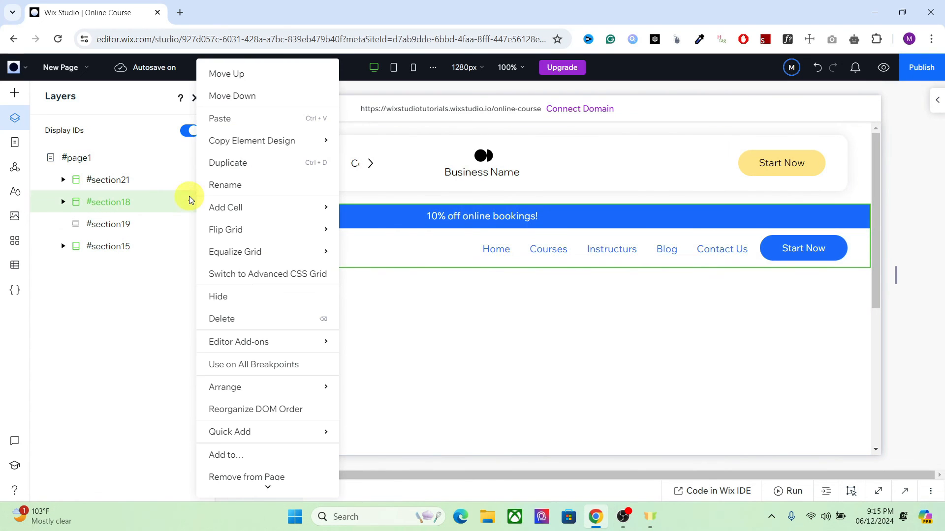
mouse_move(276, 490)
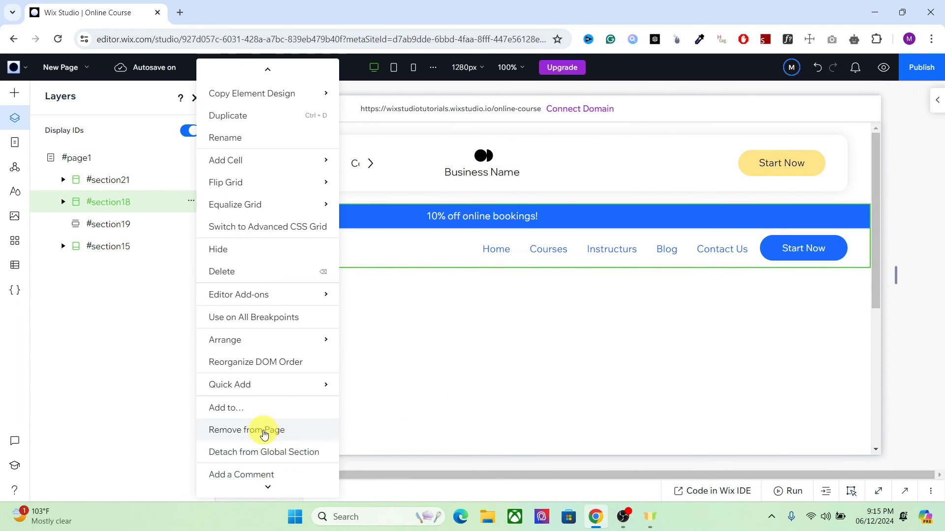
left_click(263, 431)
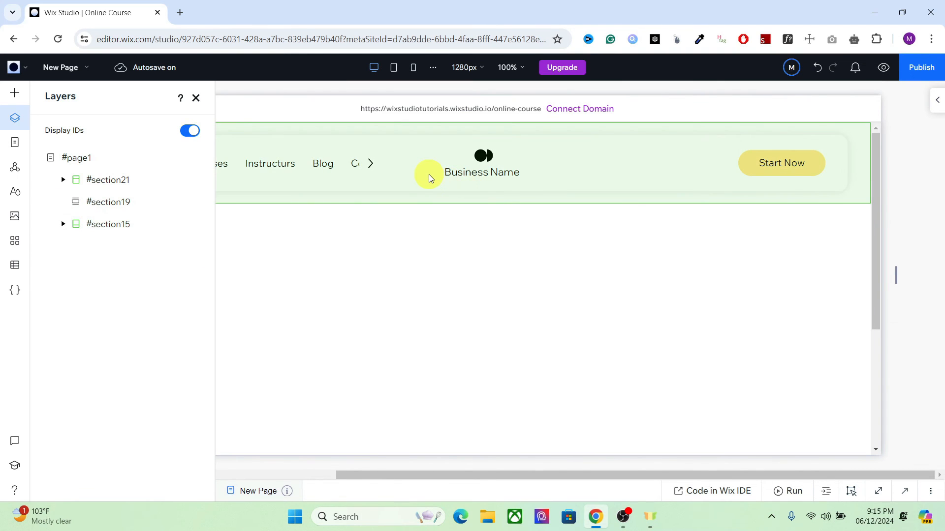
Add the centred-logo global header to the Posts (All), Search Results and Team (Name) pages
left_click(429, 178)
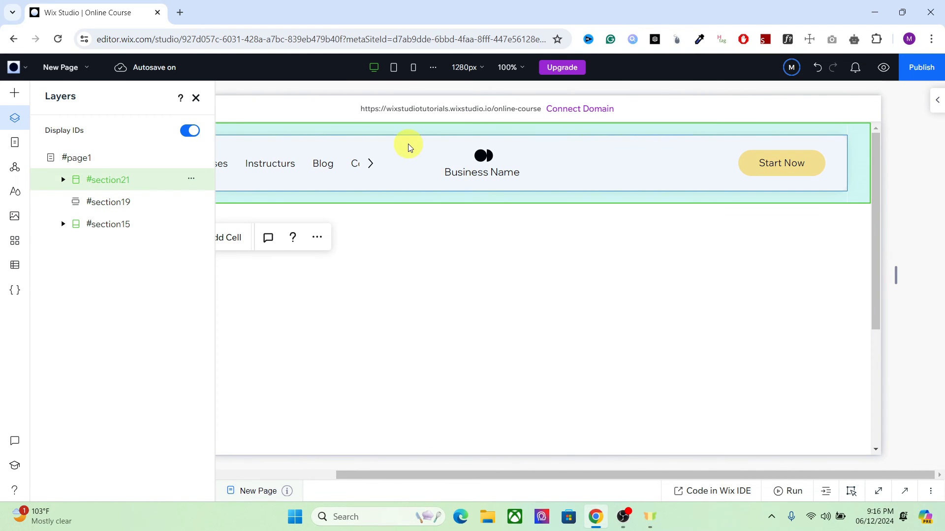
mouse_move(492, 209)
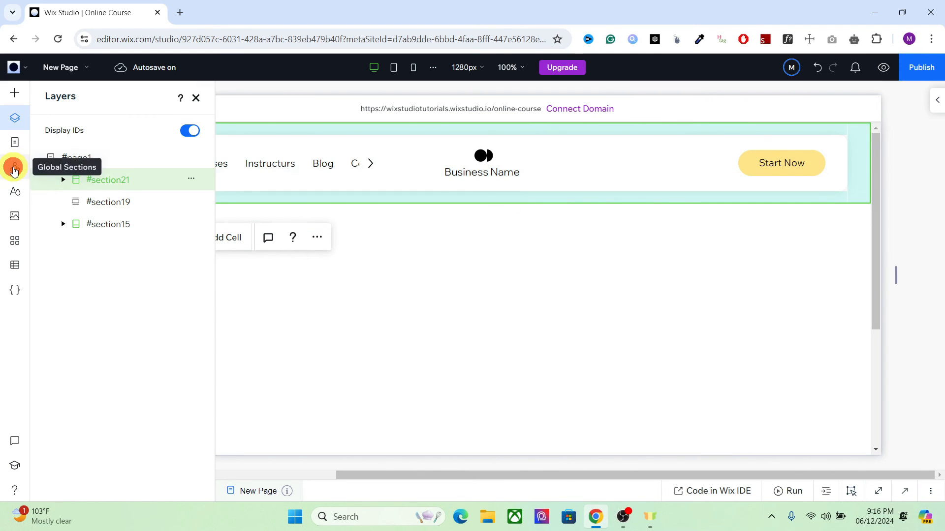
left_click(14, 167)
left_click(199, 257)
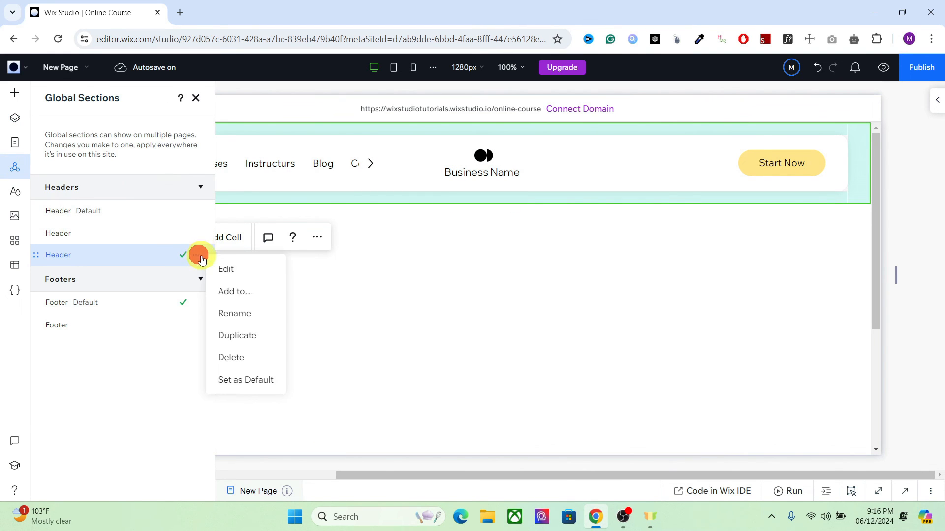
left_click(224, 288)
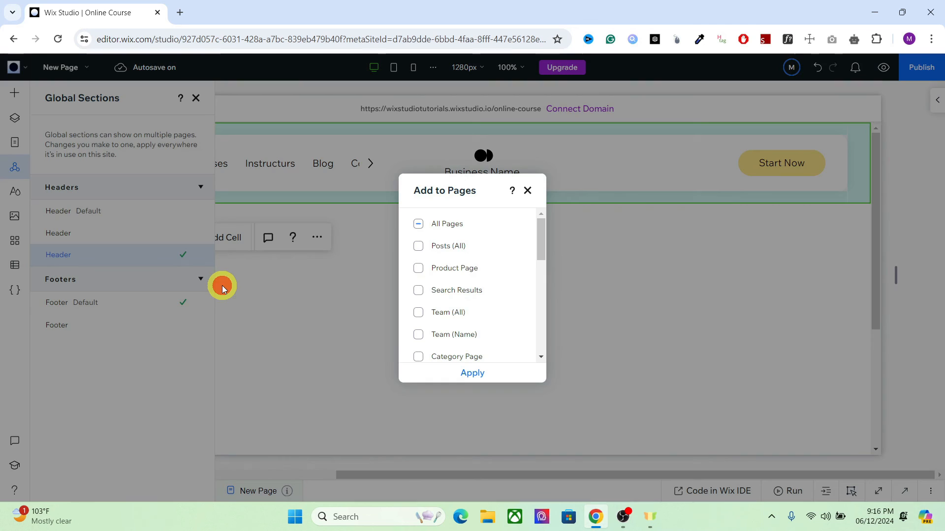
left_click(419, 248)
left_click(419, 291)
left_click(420, 337)
left_click_drag(537, 252, 527, 320)
left_click(484, 373)
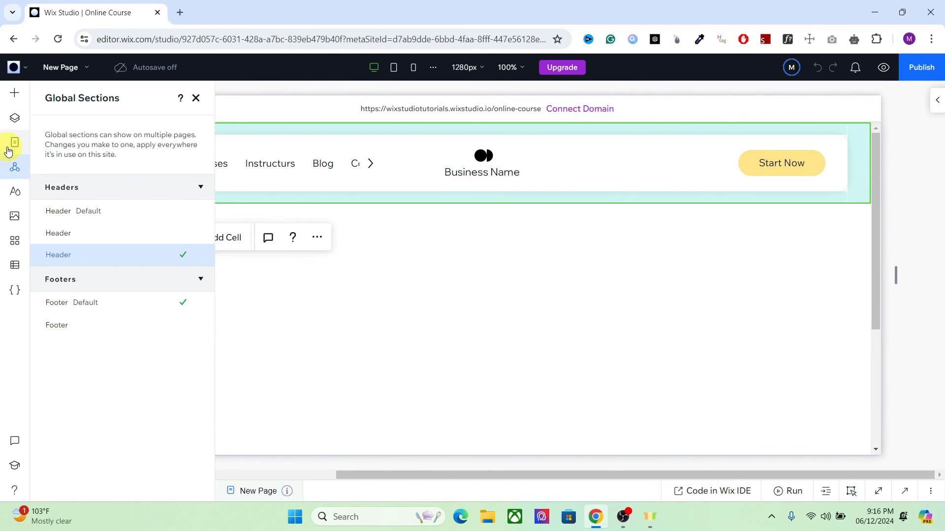
Add another new page to the site, keeping the suggested name New Page
left_click(11, 142)
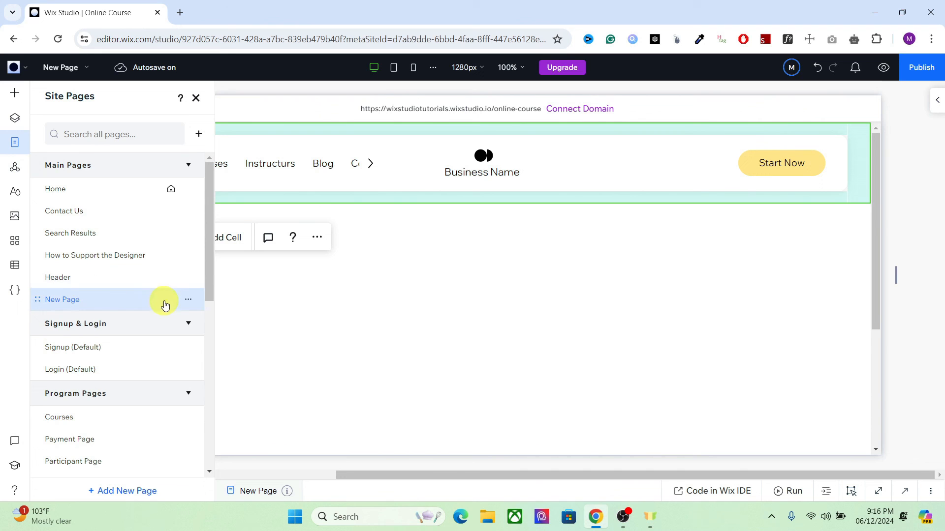
left_click(154, 492)
left_click(84, 171)
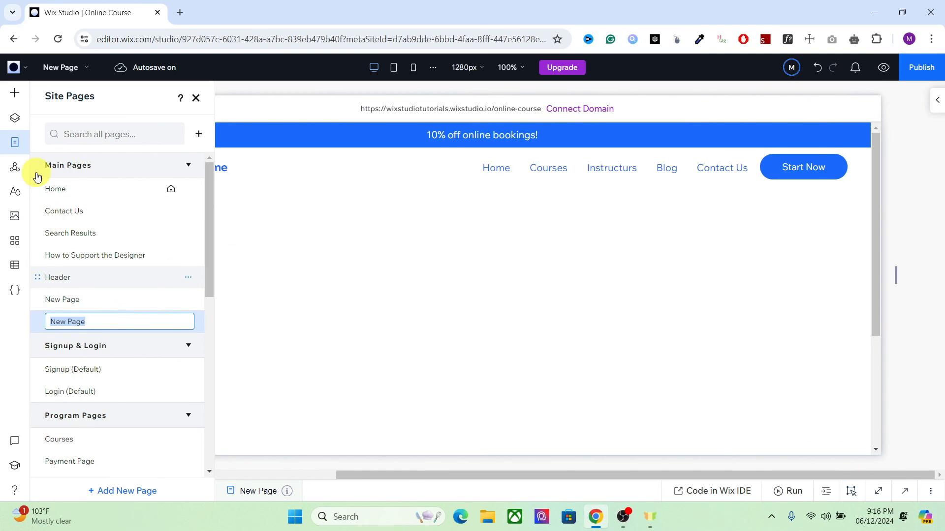
Replace the newest page's default header with the green global header, the second one in the Headers list
left_click(15, 145)
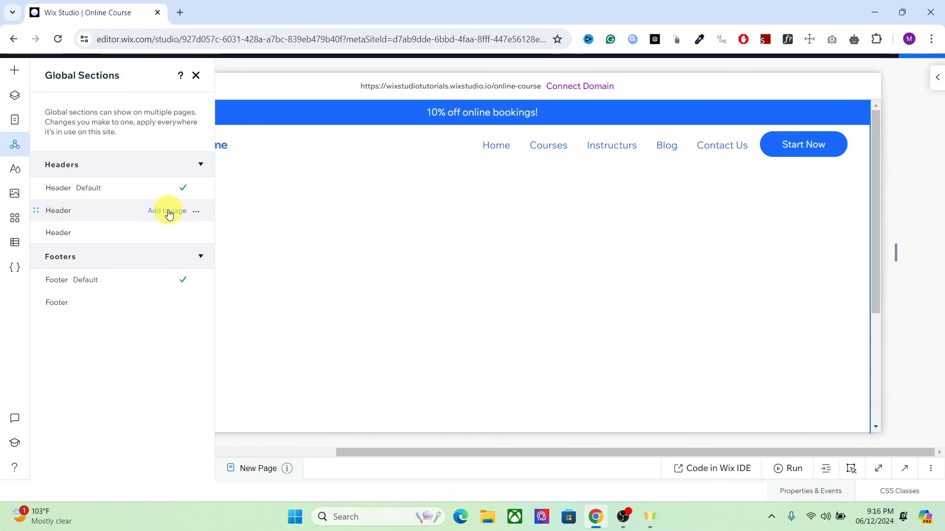
left_click(169, 214)
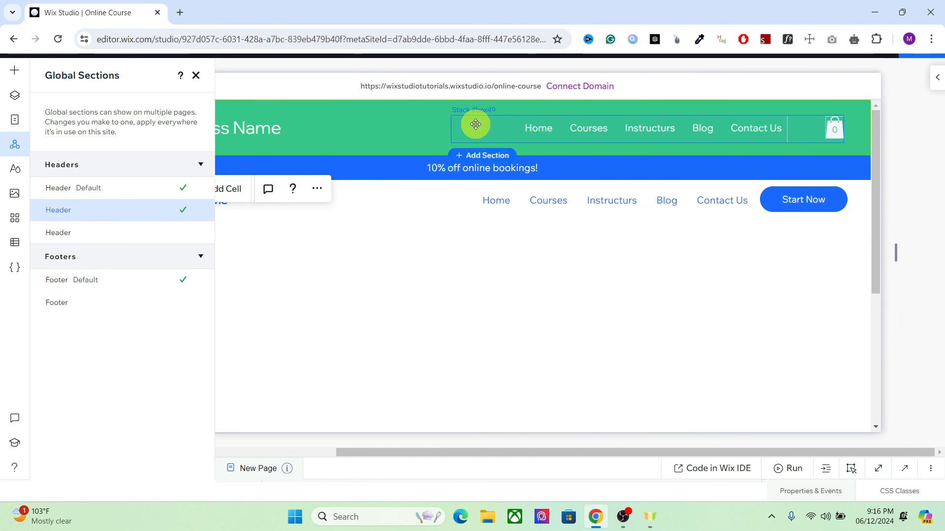
left_click(380, 169)
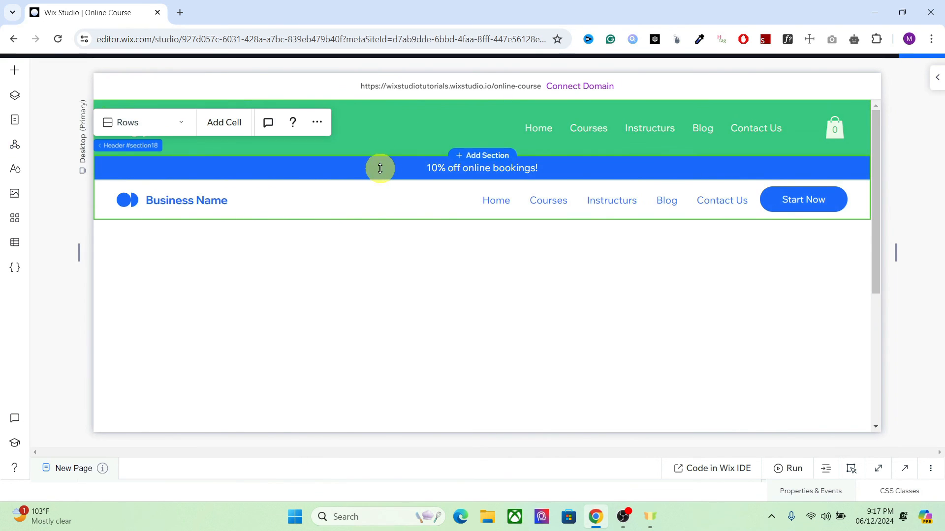
left_click(16, 94)
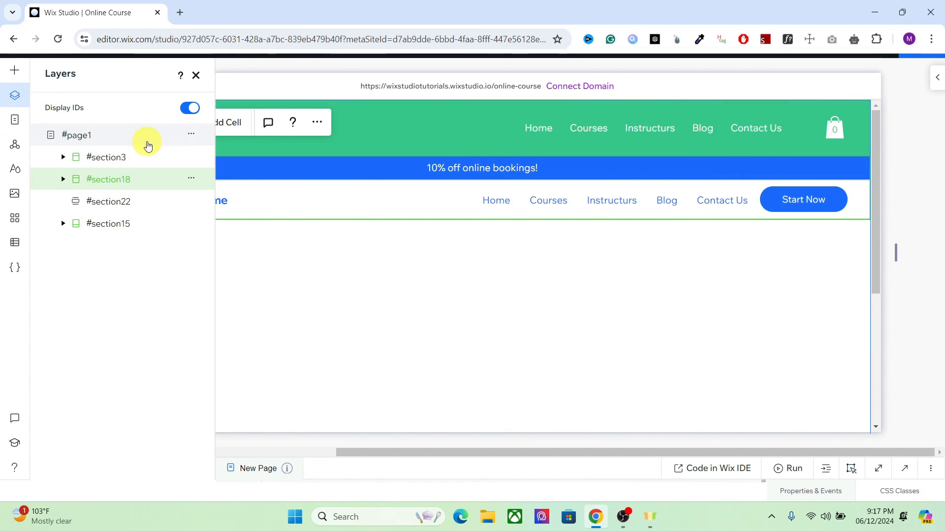
key("Delete")
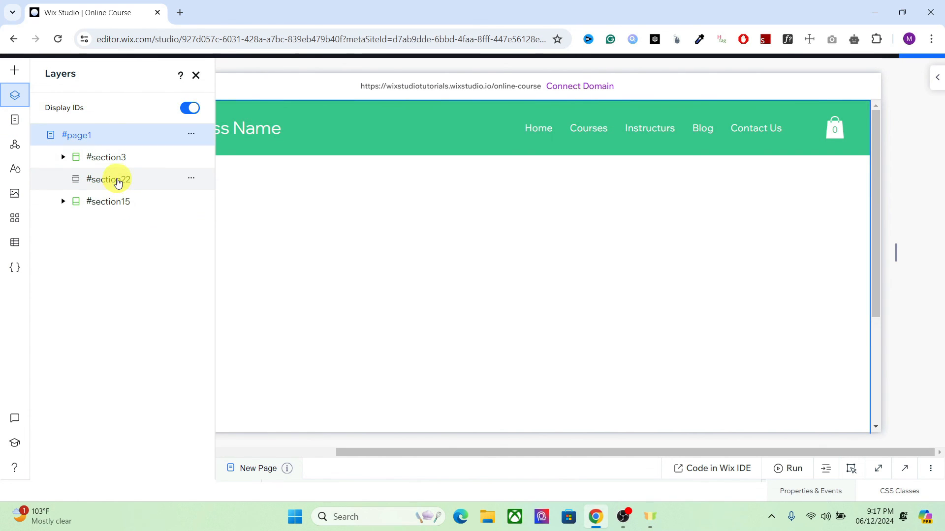